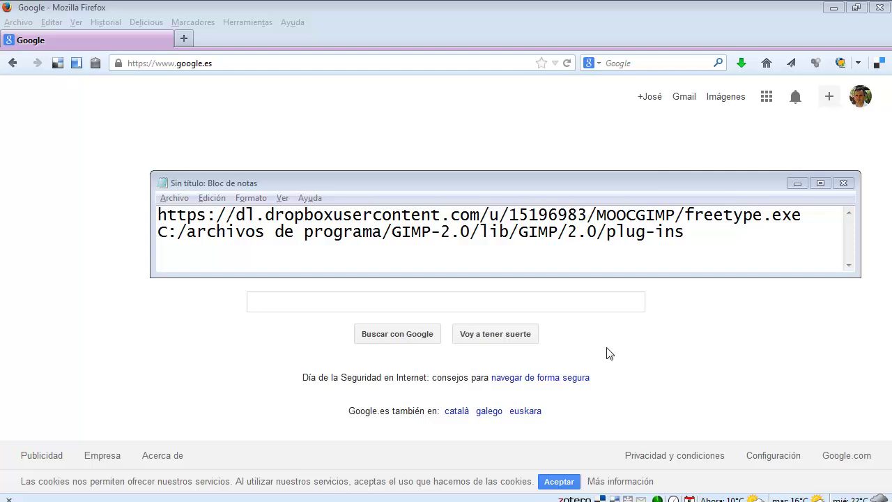
- Select the Dropbox freetype.exe download URL on Notepad's first line
mouse_move(803, 216)
left_mouse_down()
mouse_move(346, 241)
mouse_move(136, 222)
left_mouse_up()
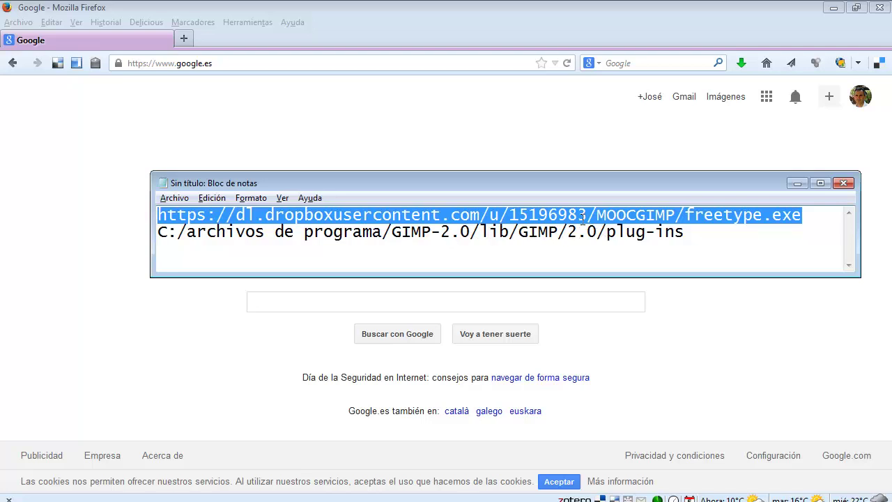
- Copy the freetype.exe link into Firefox's address bar, load it and choose Guardar archivo
right_click(570, 214)
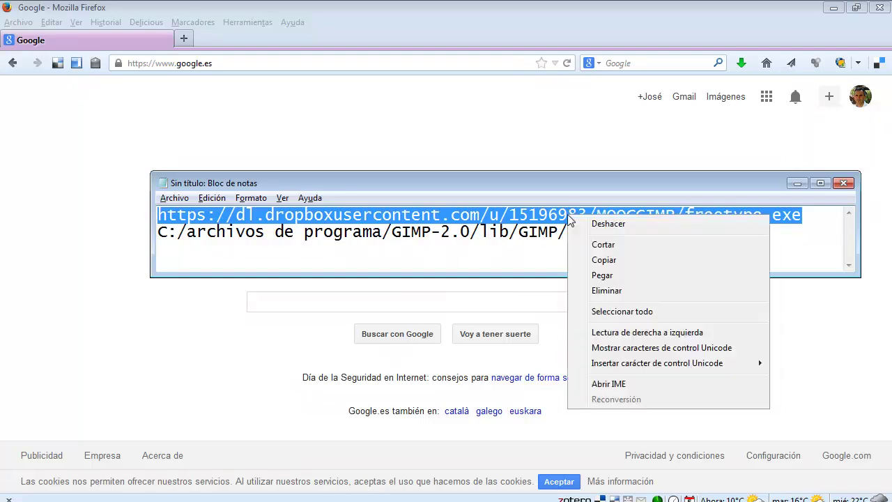
left_click(615, 261)
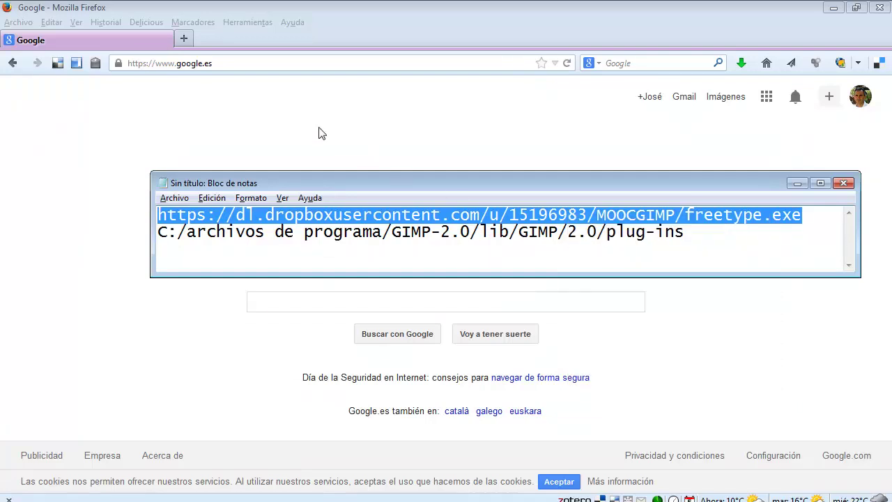
left_click(213, 63)
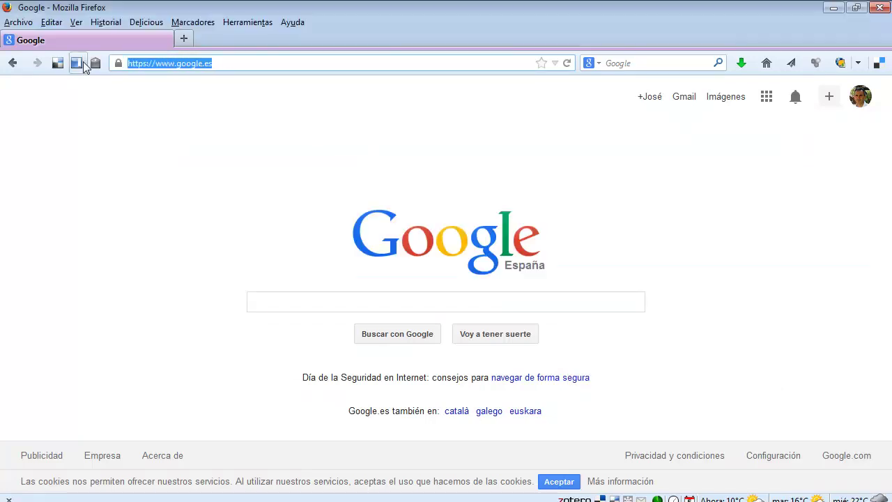
key("ctrl+v")
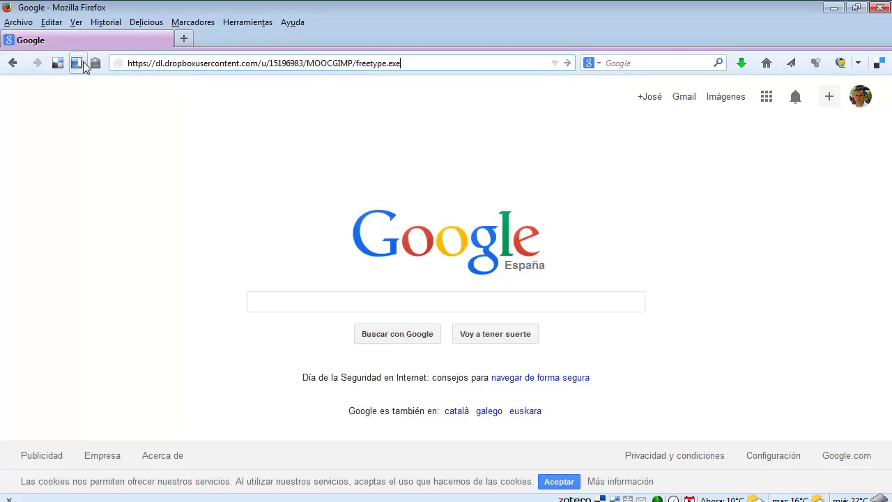
key("Return")
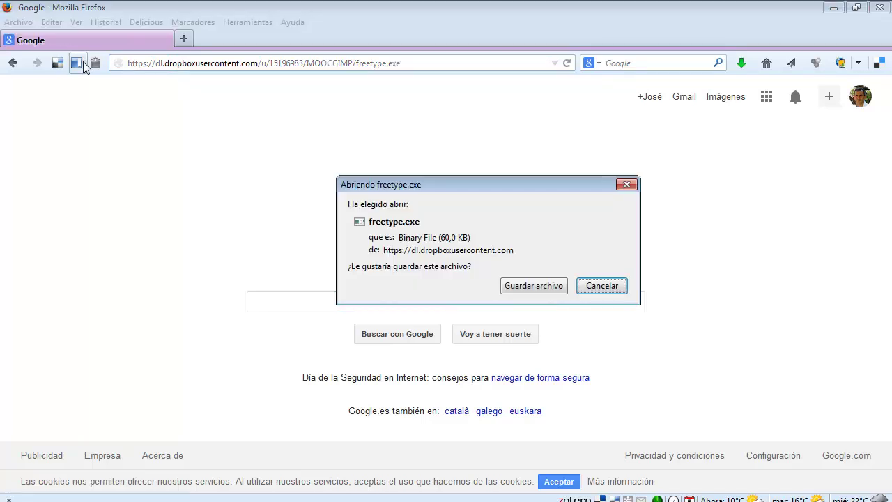
left_click(527, 291)
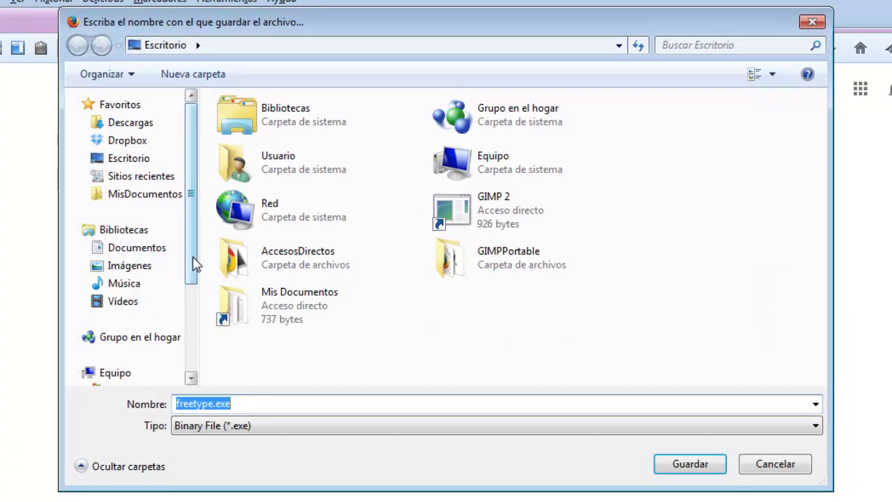
- Save freetype.exe into C:\Archivos de programa\GIMP 2\lib\gimp\2.0\plug-ins
left_click_drag(195, 265, 193, 338)
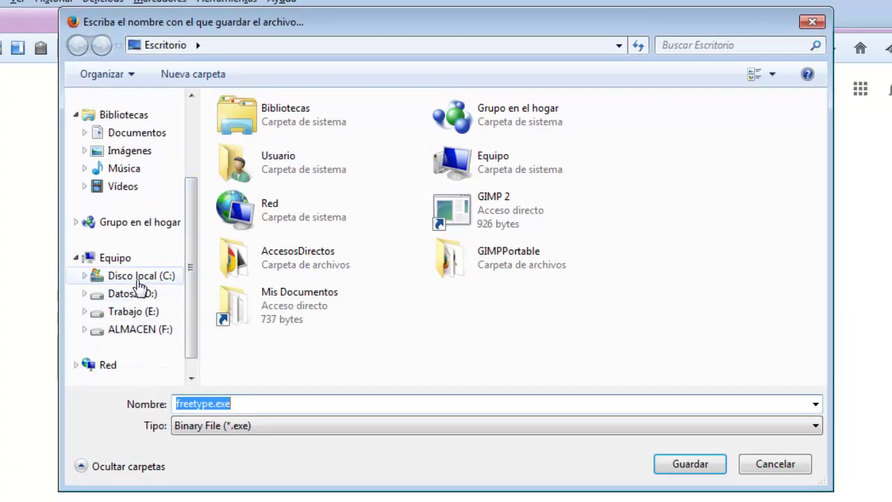
left_click(139, 279)
left_click(257, 129)
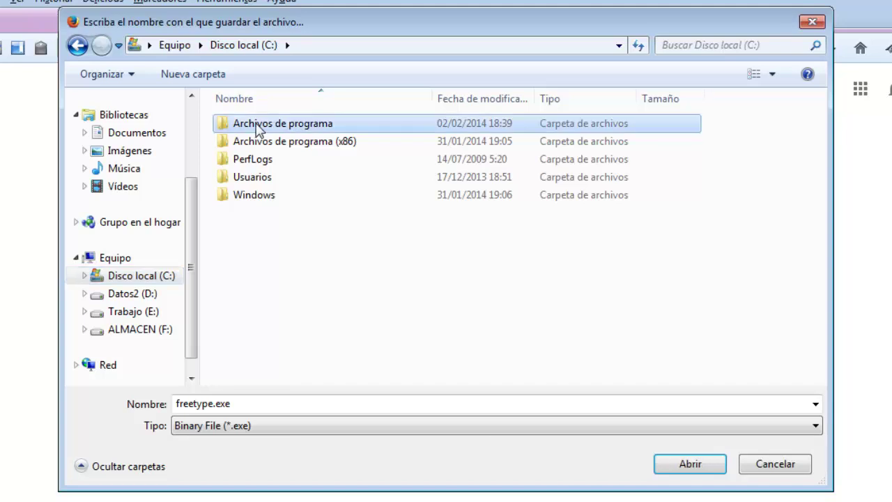
double_click(256, 129)
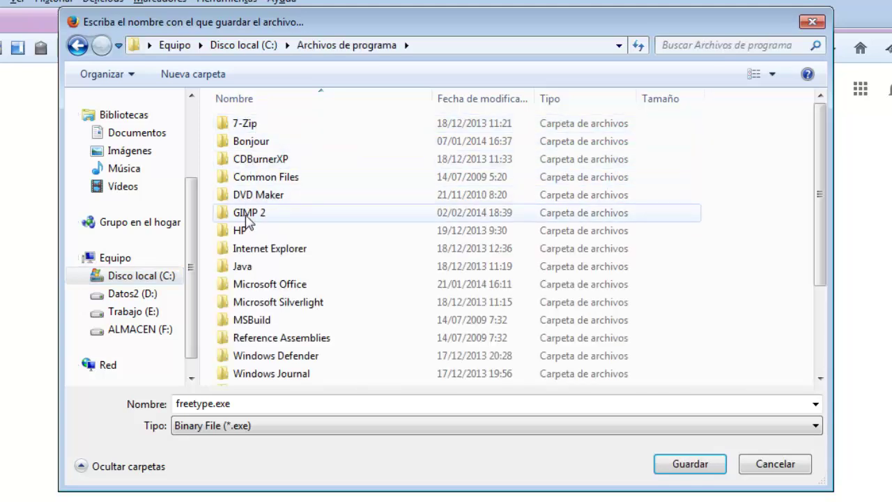
double_click(247, 216)
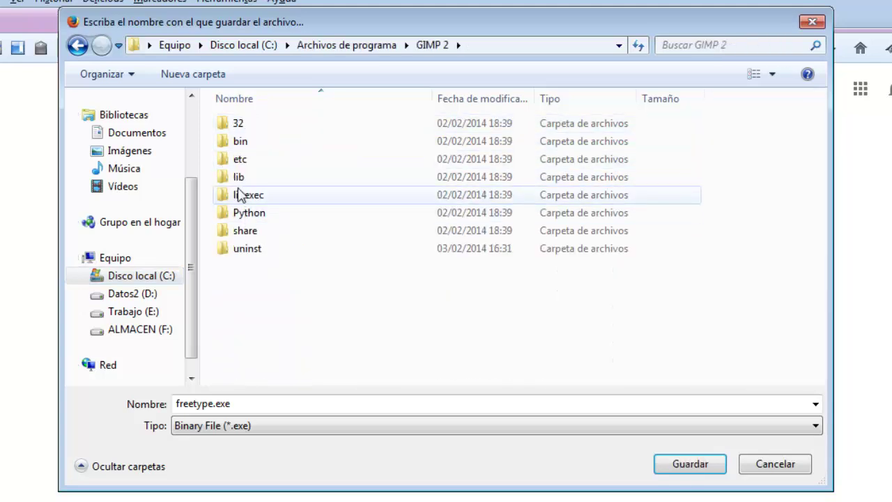
left_click(238, 180)
double_click(239, 179)
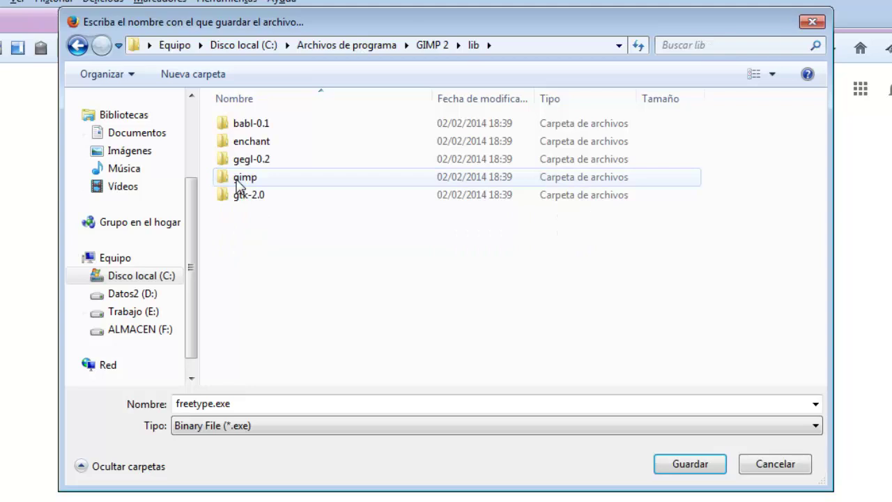
double_click(240, 178)
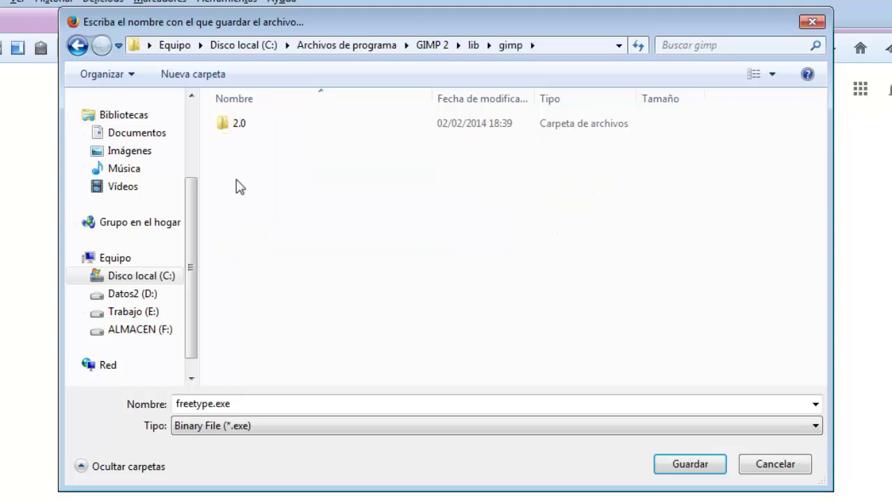
double_click(236, 123)
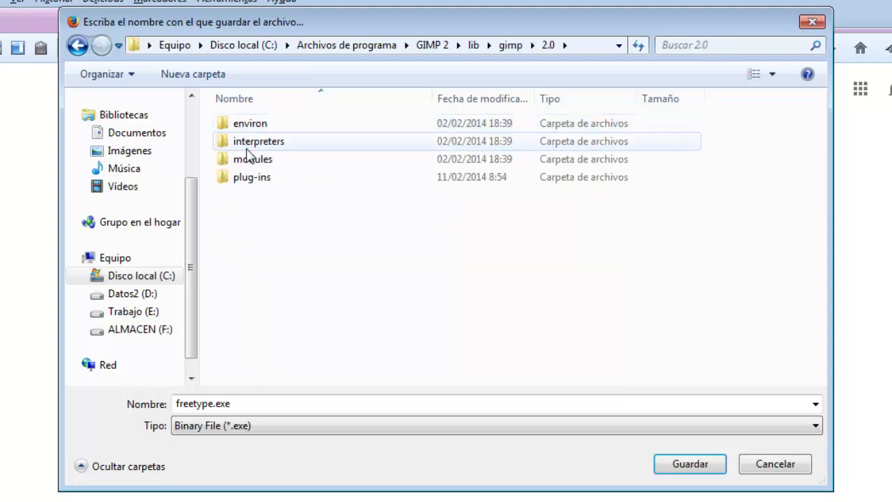
double_click(254, 179)
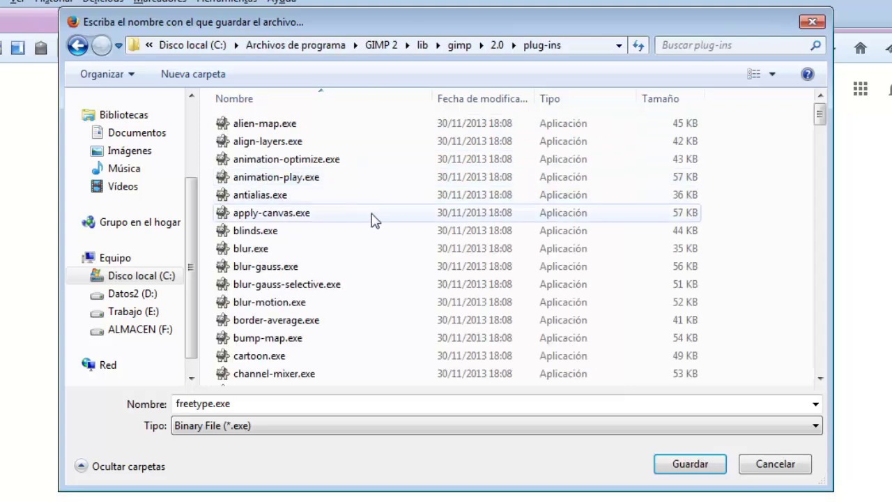
left_click(689, 466)
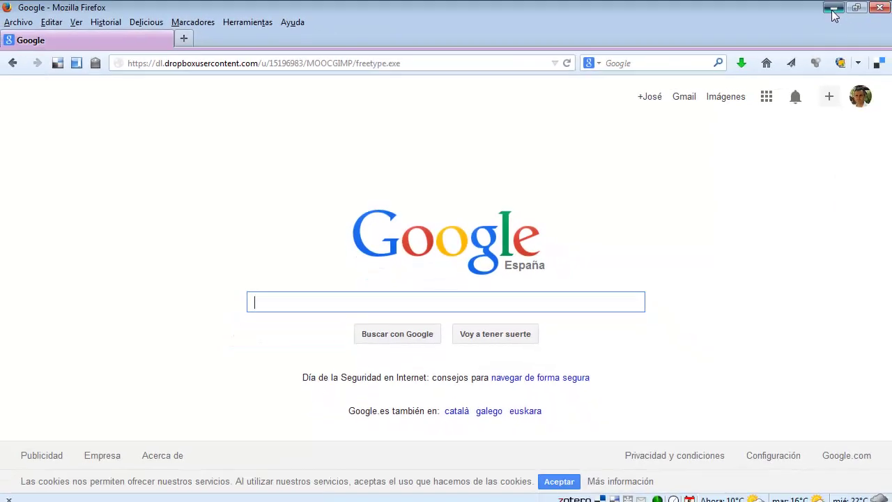
- Minimize Firefox and Notepad and launch GIMP 2 from its desktop icon
left_click(831, 10)
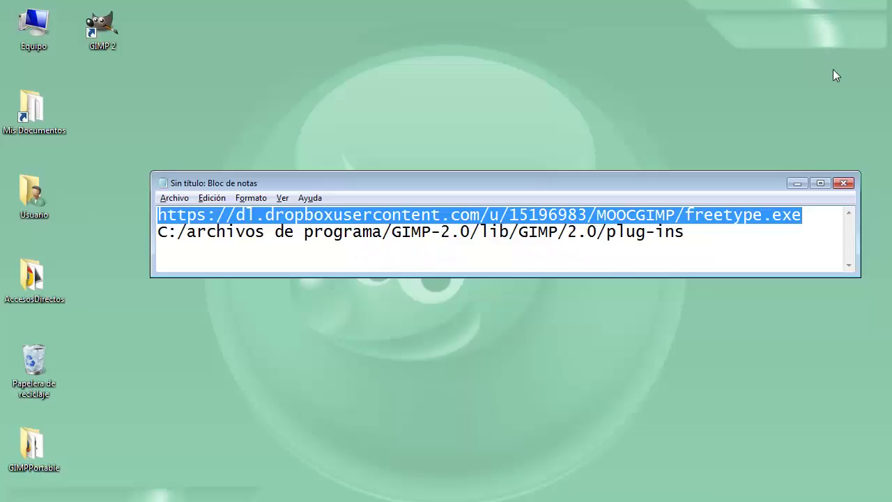
left_click(798, 183)
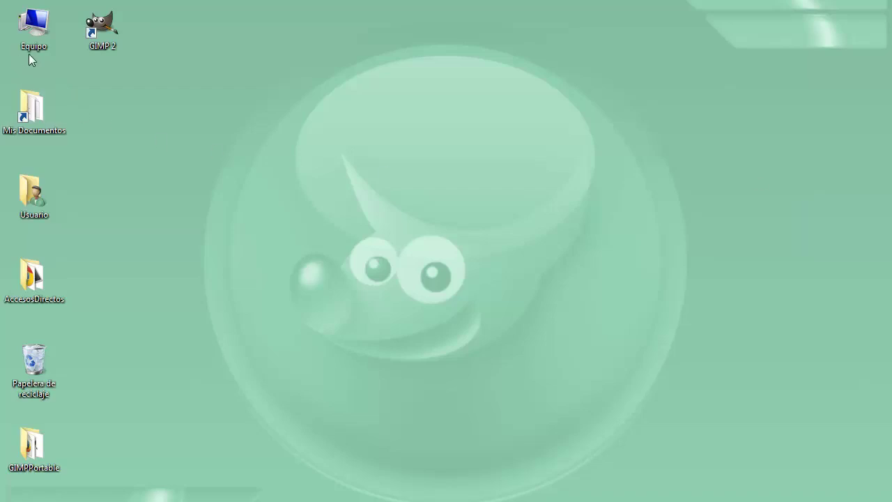
double_click(99, 36)
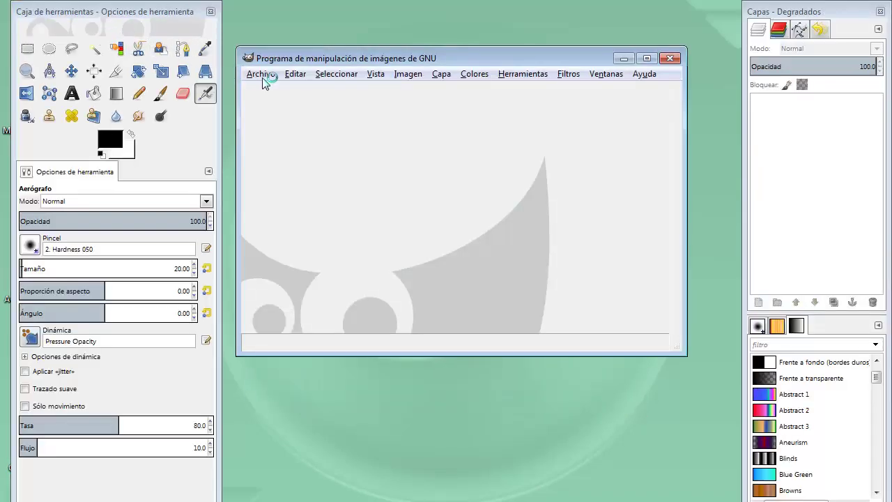
- Create a new blank 640x400 image via Archivo > Nuevo
left_click(263, 78)
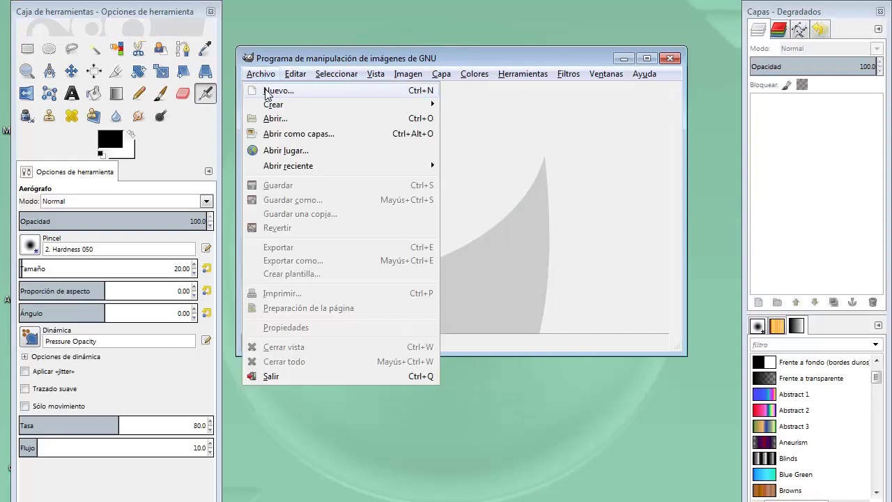
left_click(265, 92)
left_click(488, 326)
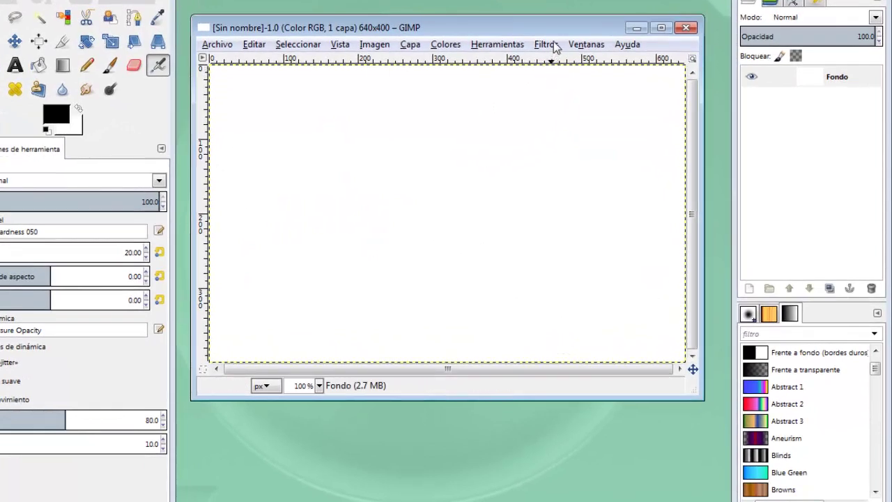
- Launch the FreeType renderer from Filtros > Text > FreeType
left_click(546, 45)
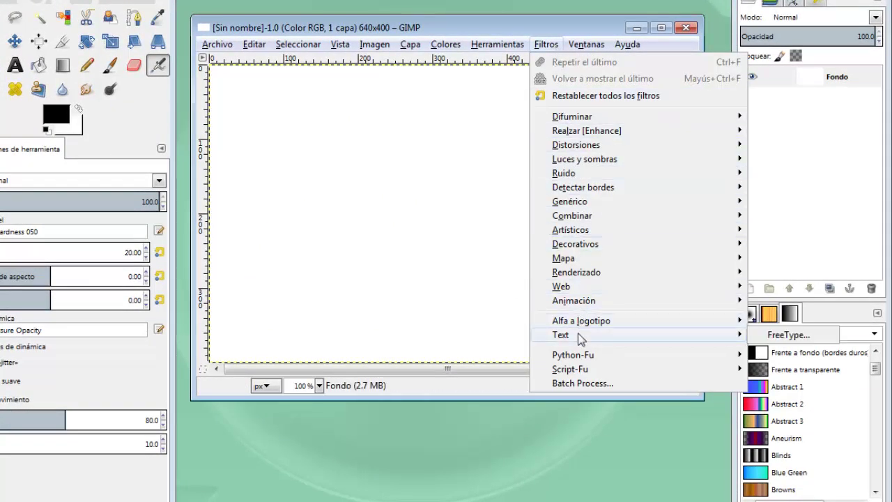
mouse_move(627, 335)
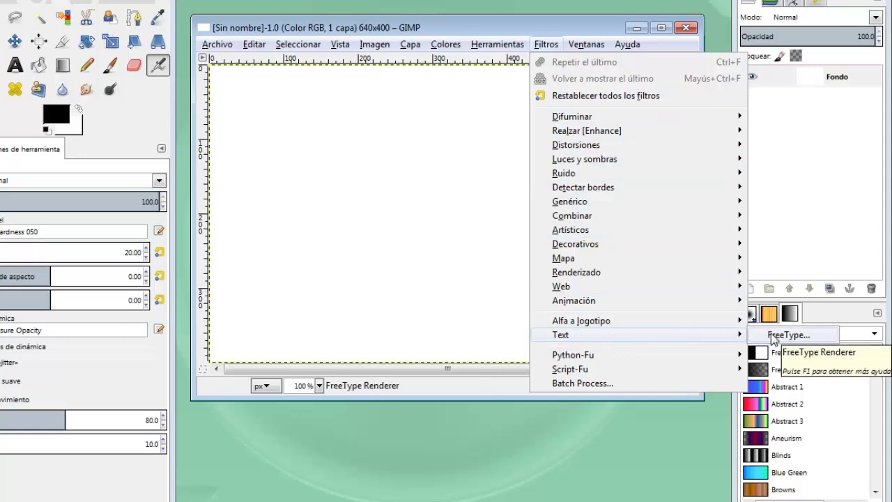
left_click(772, 337)
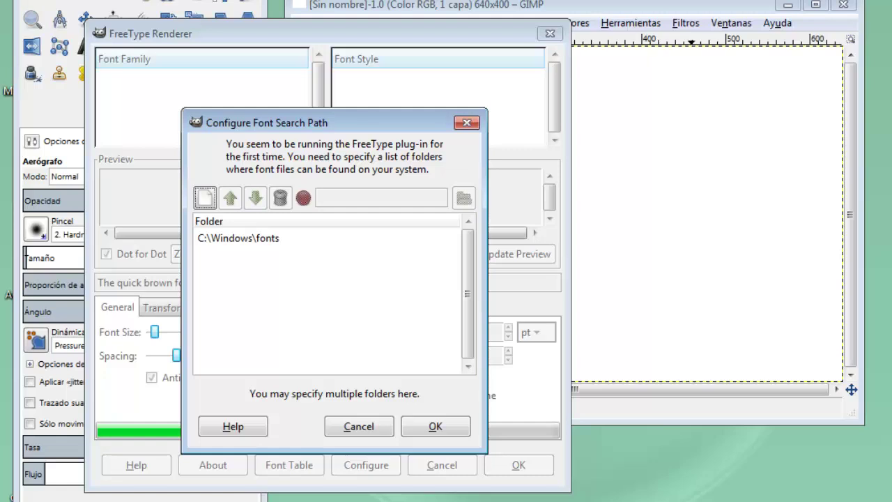
- Accept C:\Windows\fonts as the FreeType font search path
left_click(239, 243)
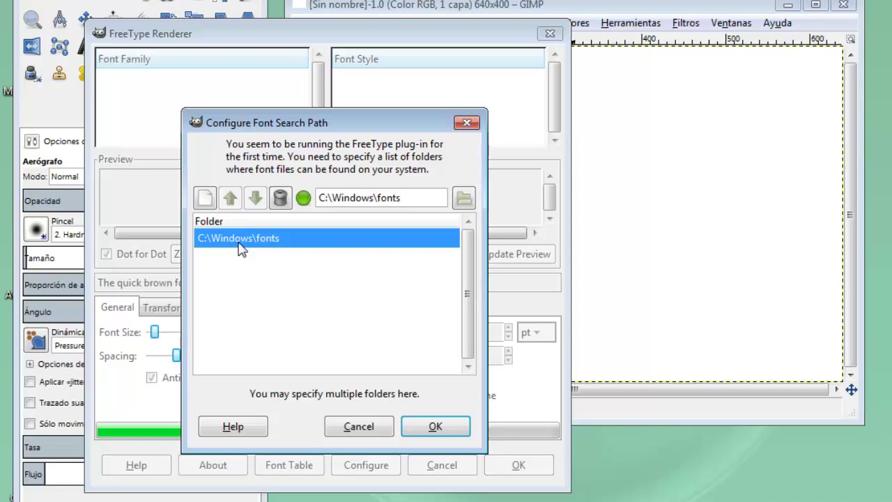
left_click(437, 427)
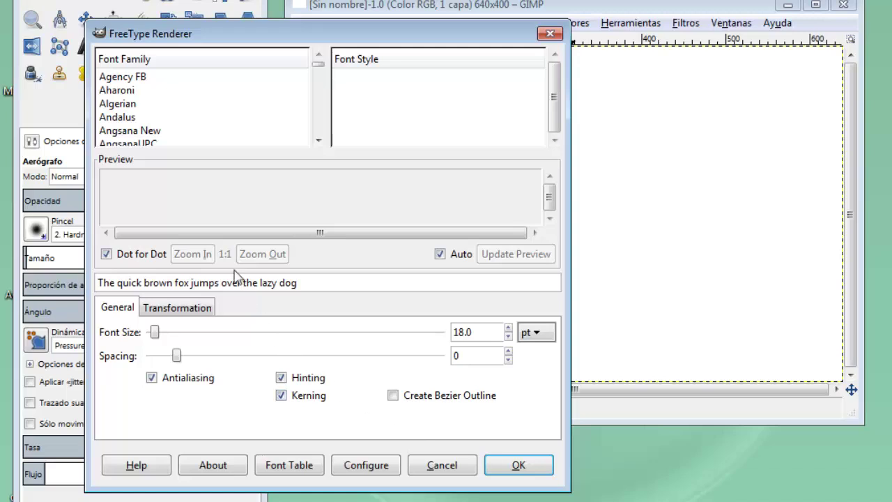
- Preview the sample text in Aharoni, Andalus, Angsana New and AngsanaUPC, then pick Arial
left_click(111, 91)
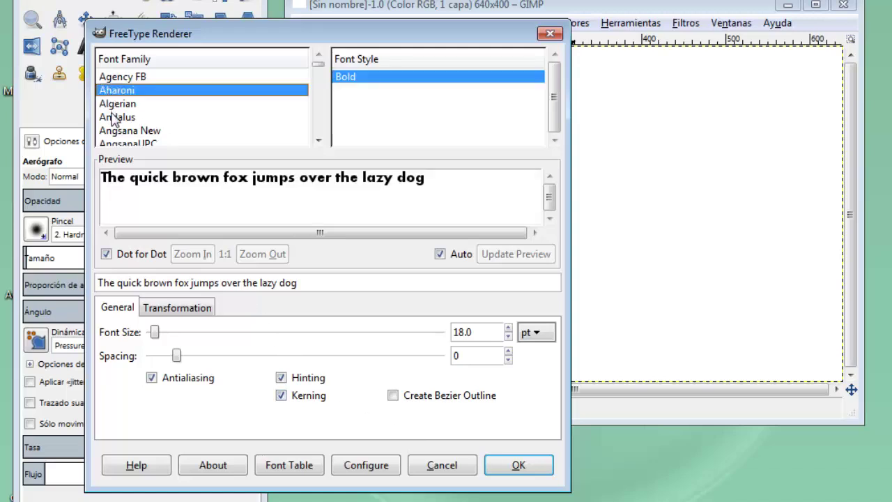
left_click(114, 117)
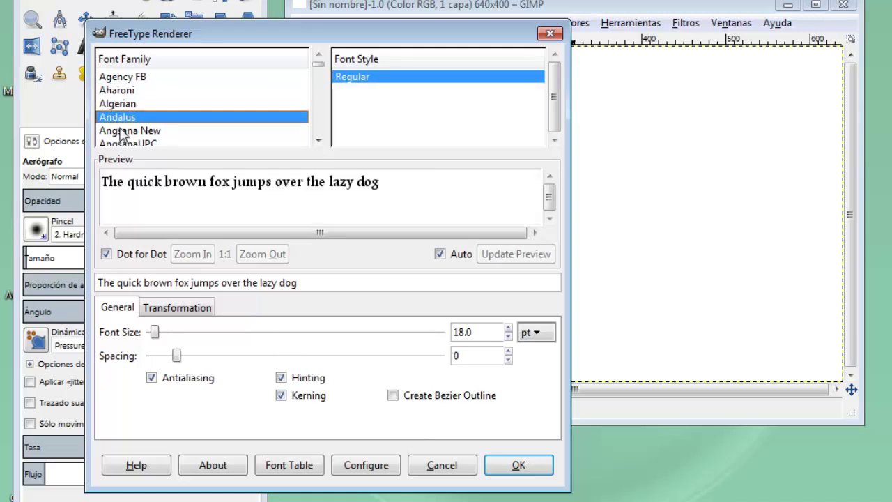
left_click(120, 132)
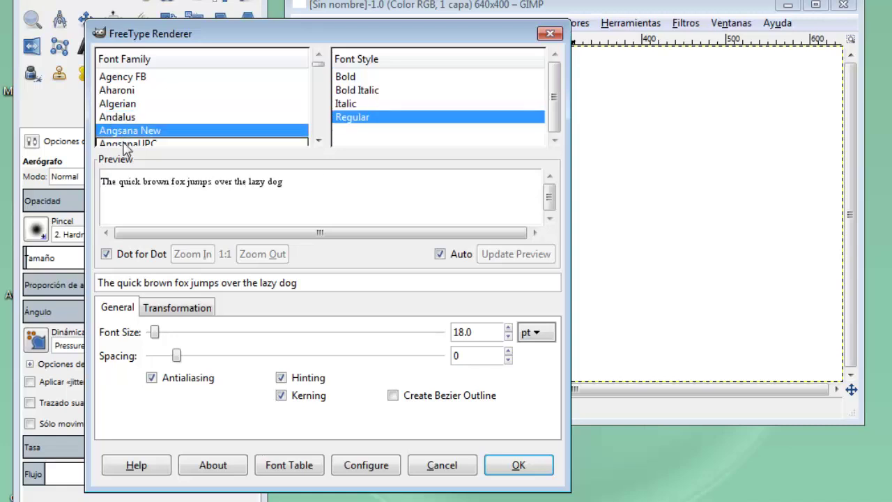
left_click(125, 144)
scroll(124, 147, "down", 3)
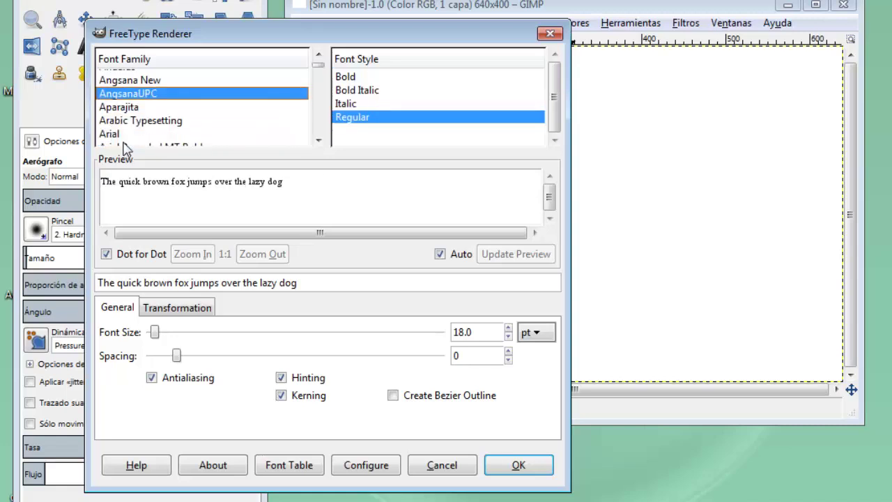
left_click(124, 137)
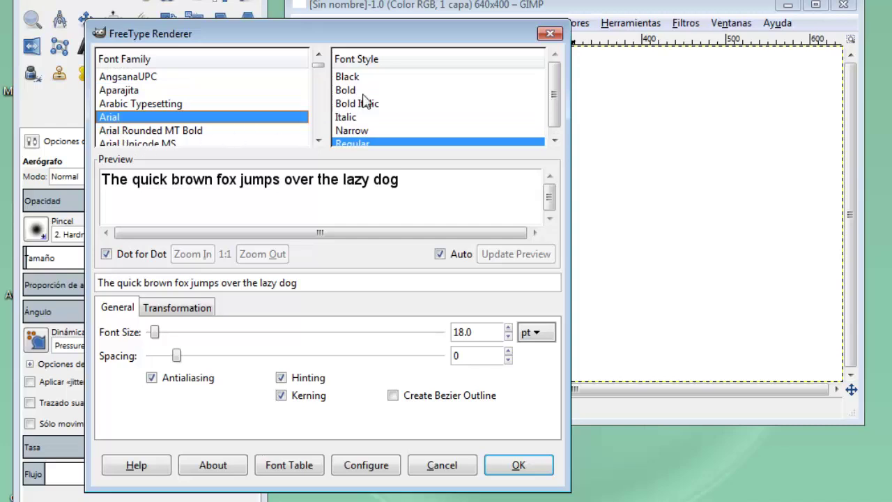
- Try Arial's Black, Bold, Bold Italic, Italic and Narrow styles, ending on Arial Black
left_click(363, 78)
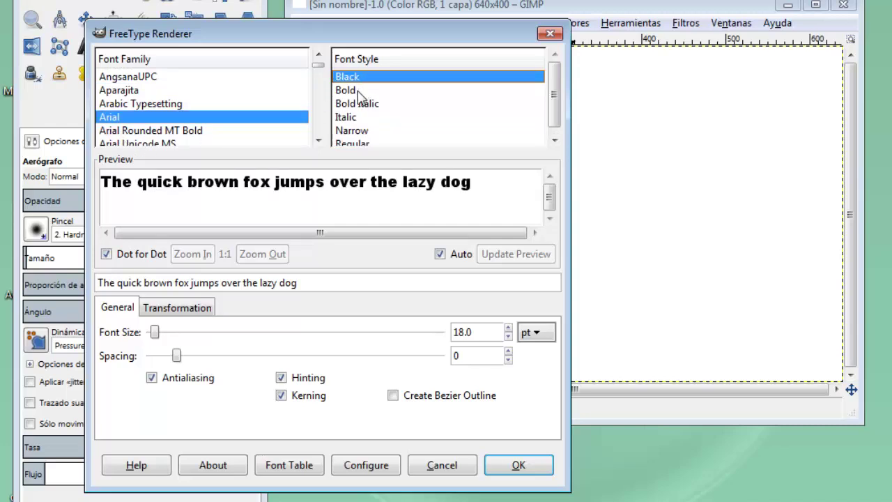
left_click(359, 90)
left_click(358, 105)
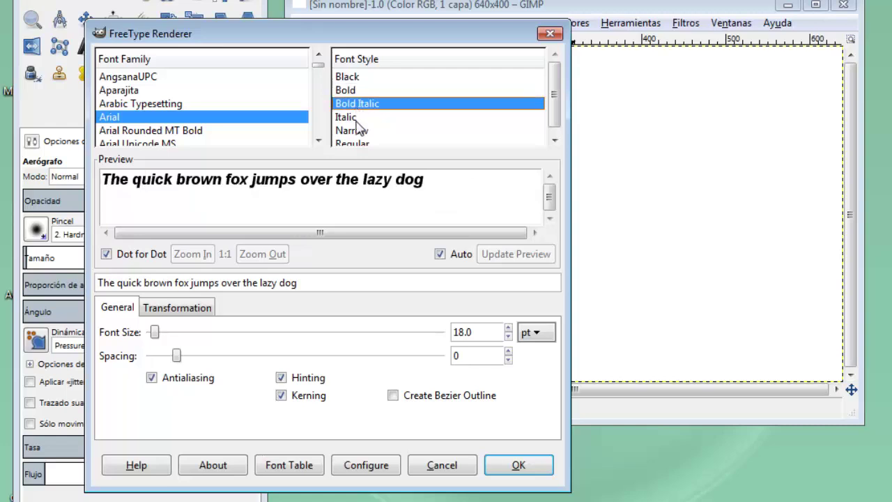
left_click(359, 119)
left_click(357, 131)
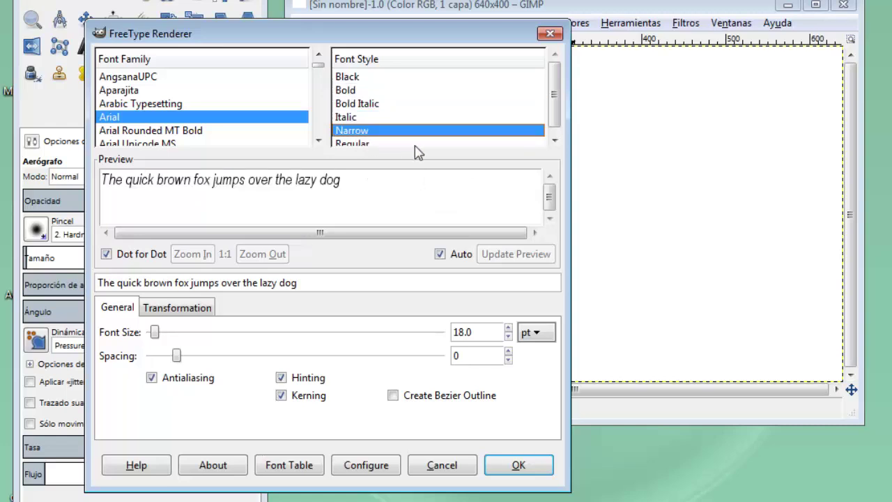
left_click_drag(554, 122, 554, 128)
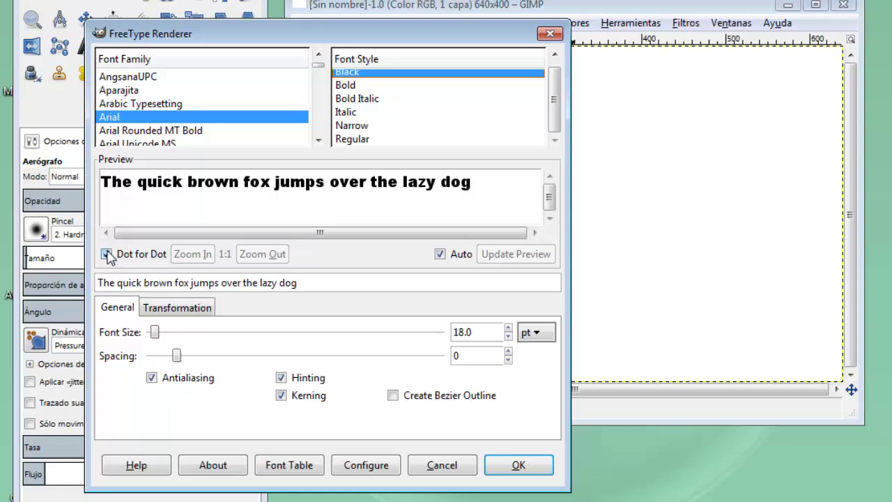
- Toggle dot-for-dot rendering off and back on, and turn off automatic preview
left_click(107, 254)
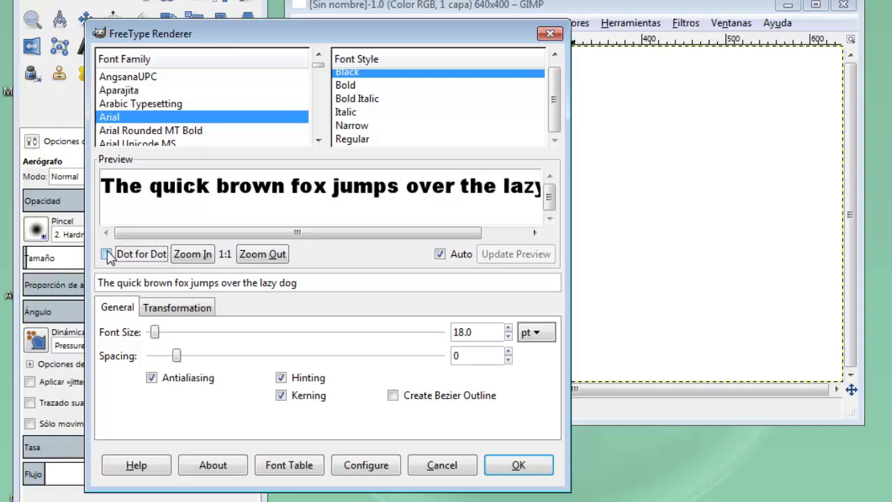
left_click(107, 254)
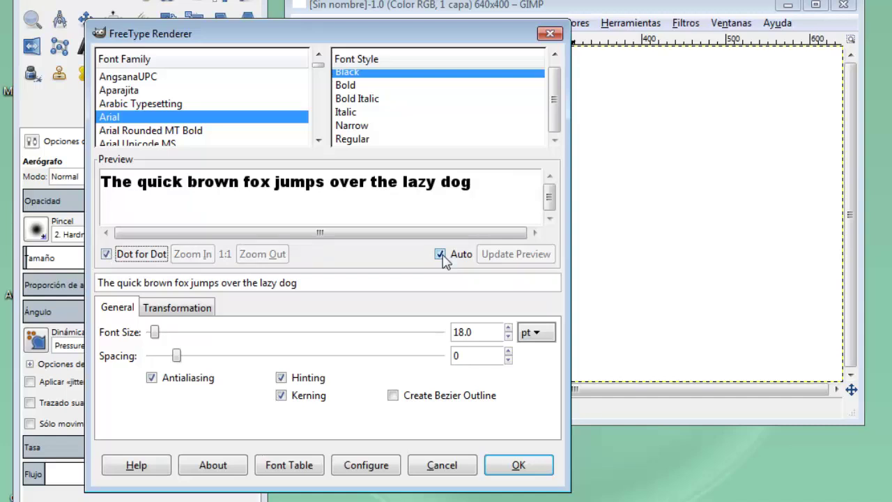
left_click(441, 254)
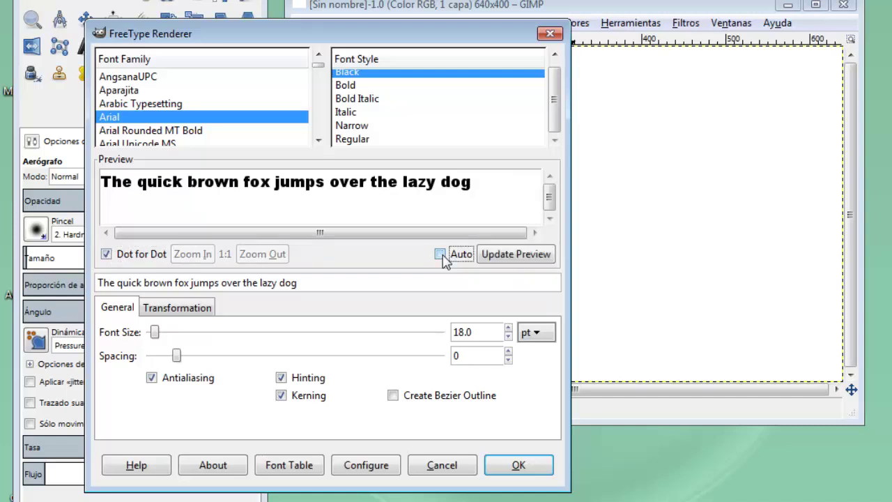
- Re-enable automatic preview and render the sample text in Aparajita Bold
left_click(132, 92)
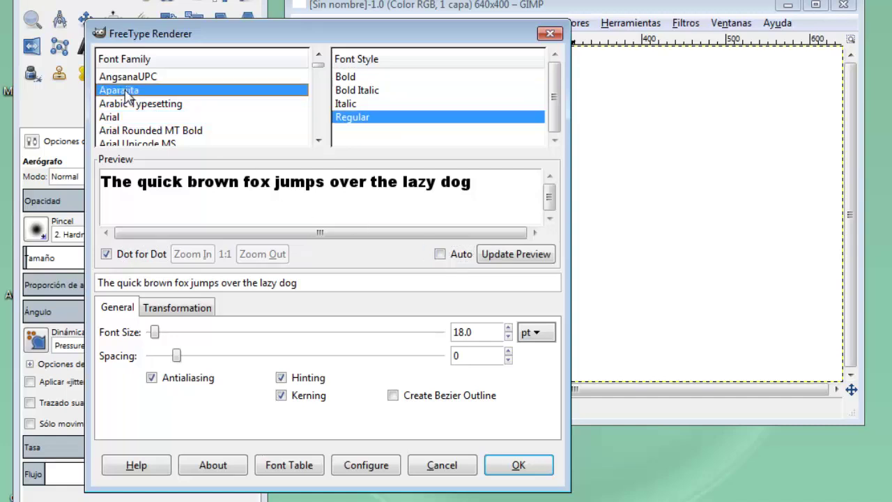
left_click(139, 105)
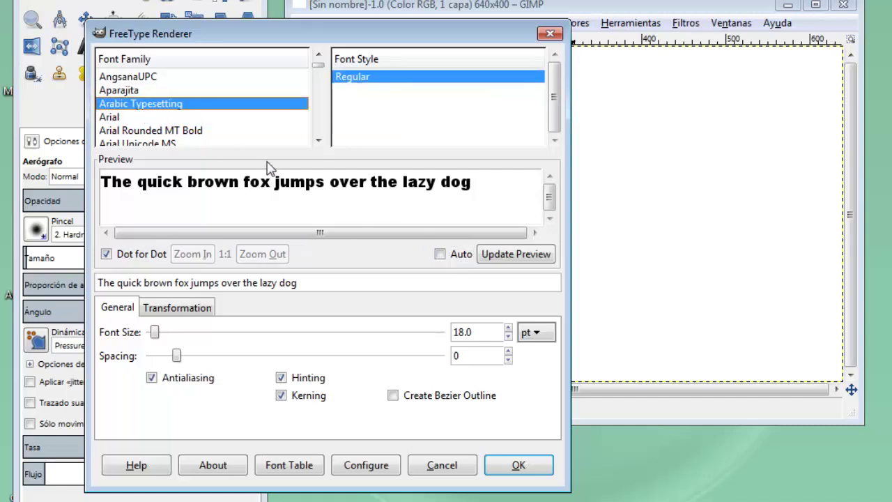
left_click(439, 255)
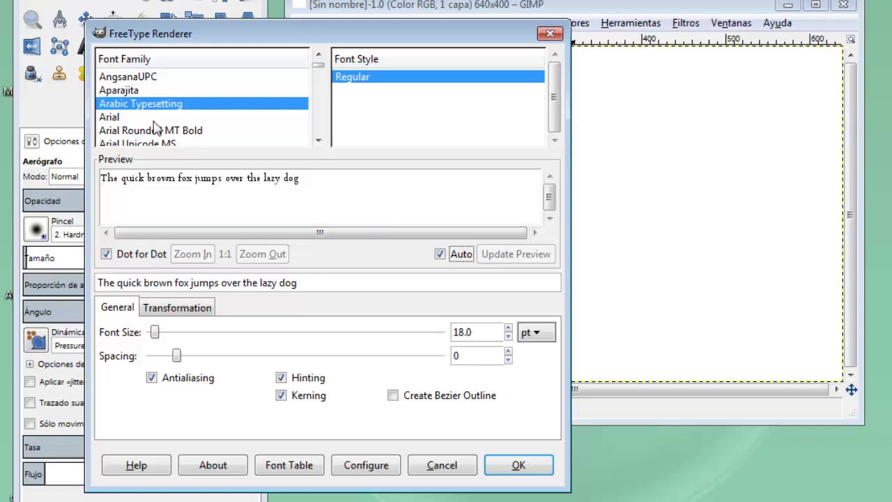
left_click(122, 91)
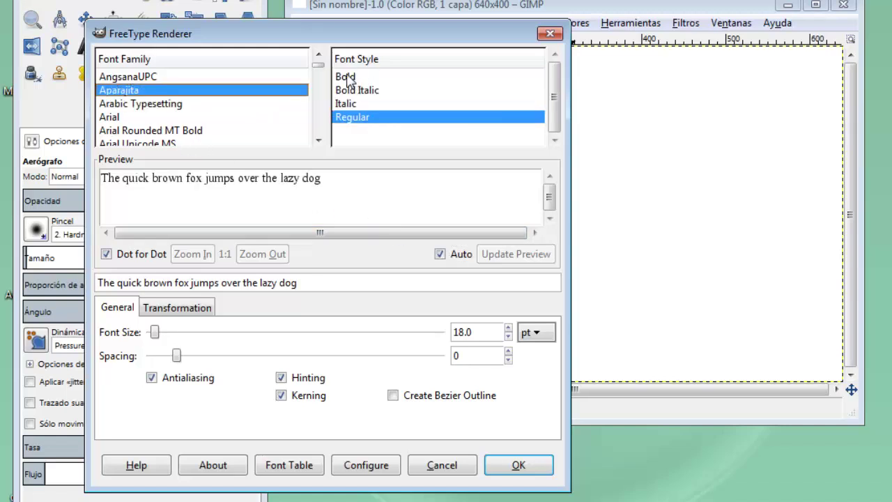
left_click(347, 78)
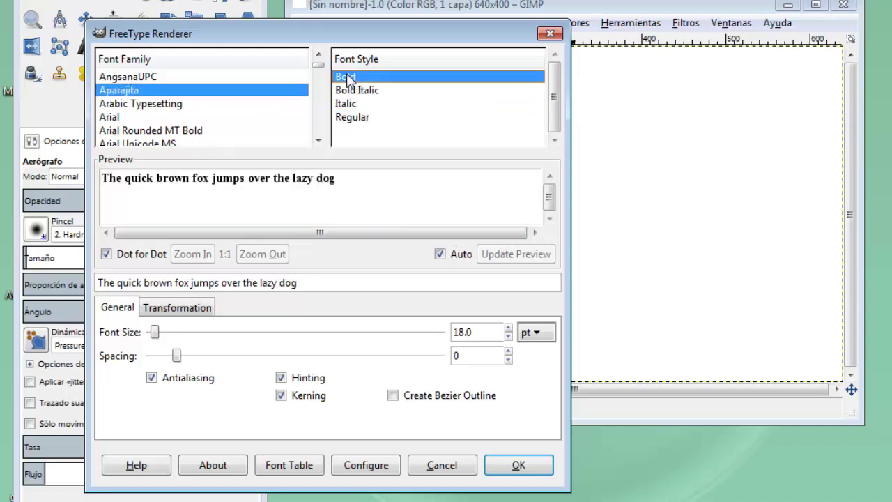
- Replace the sample sentence with 'esto es un ejemplo de texto'
left_click(320, 288)
key("ctrl+a")
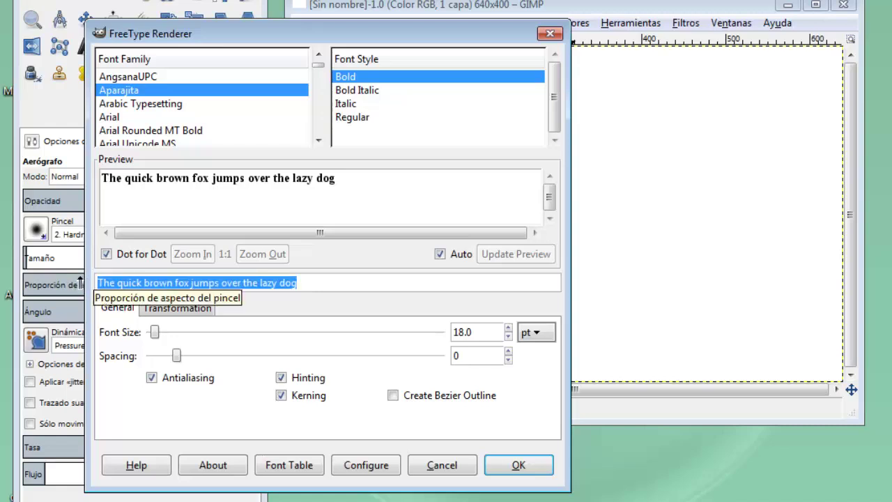
type("est")
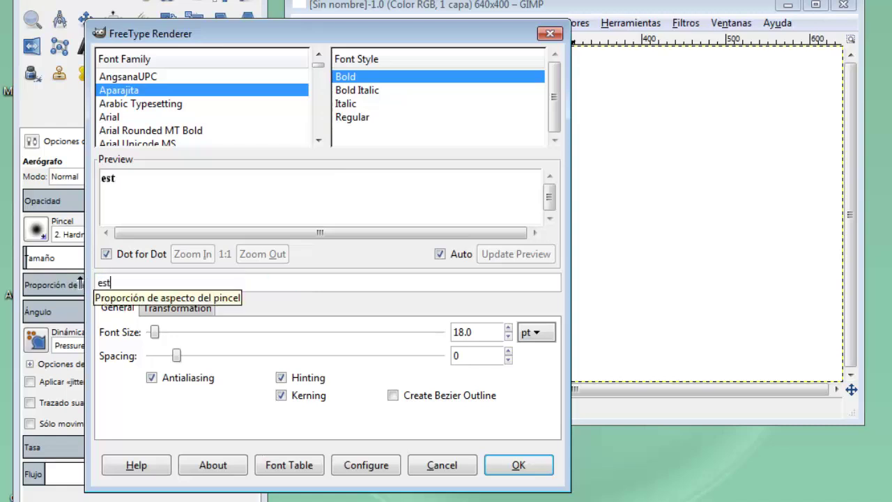
type("o es un ejempl")
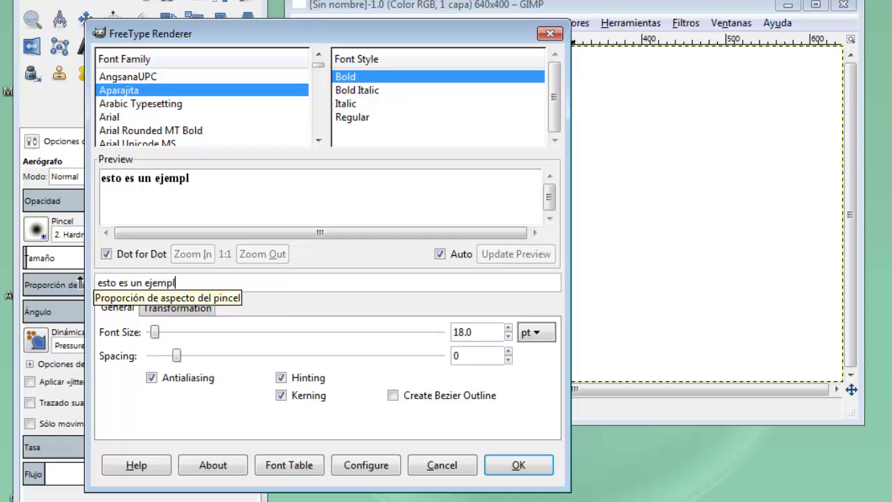
type("o de text")
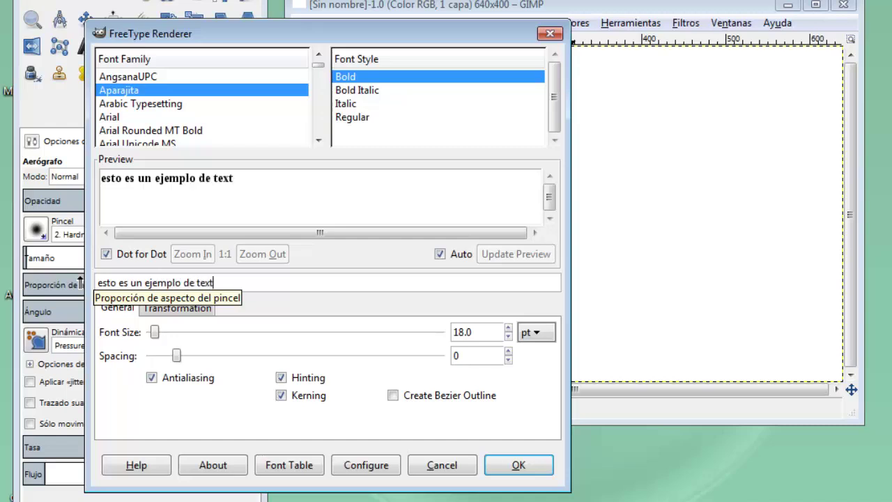
type("o")
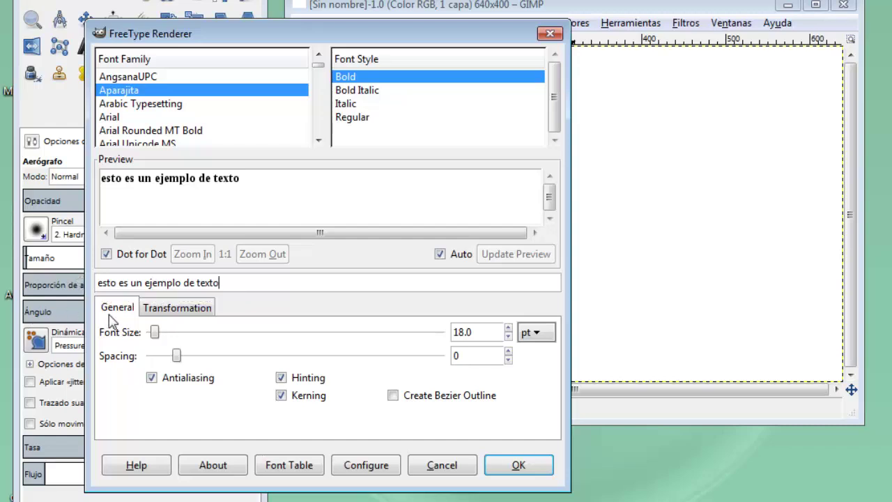
- Set the text to 34 pt with spacing 120, then show the Transformation settings
left_click(169, 315)
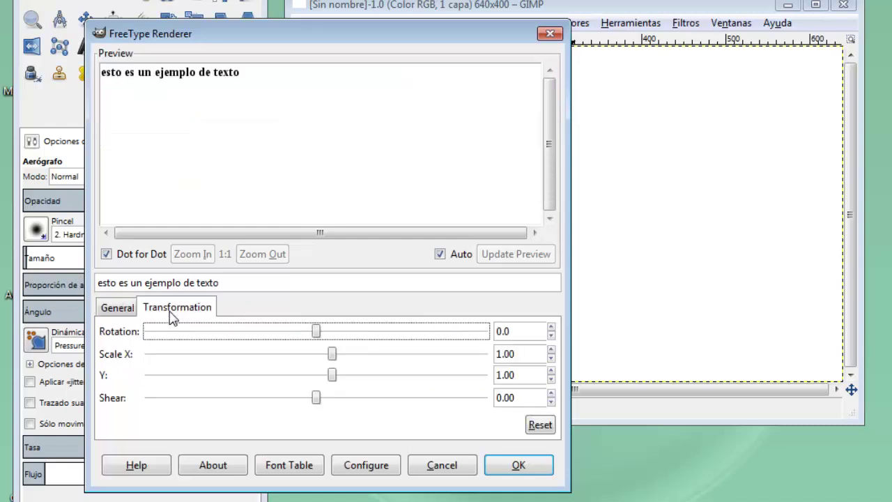
left_click(117, 311)
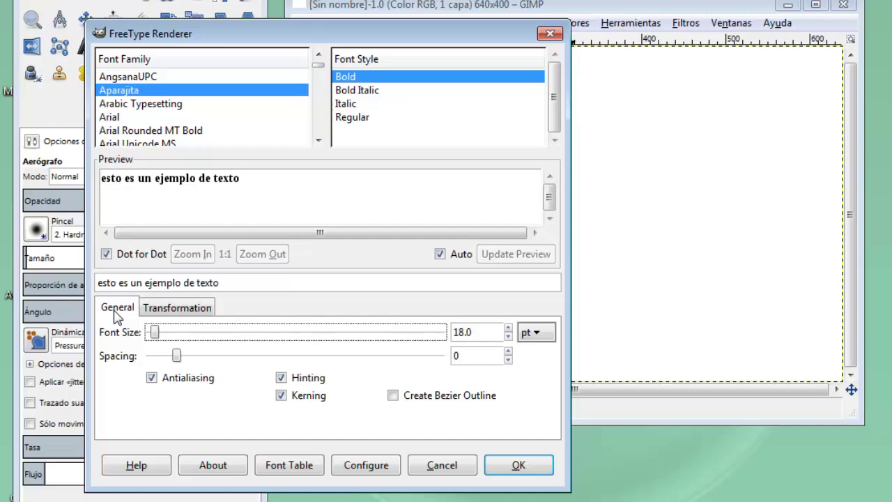
left_click(508, 328)
left_click(508, 328)
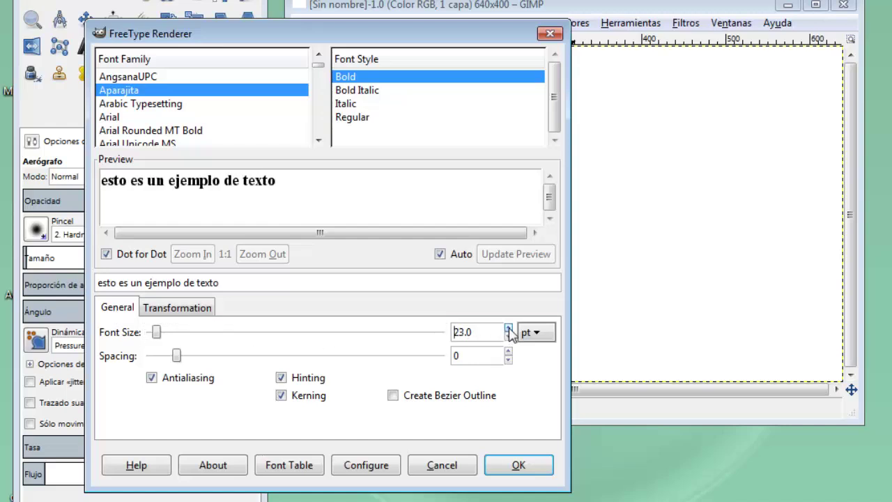
left_click(508, 328)
left_click(508, 328)
left_click(509, 328)
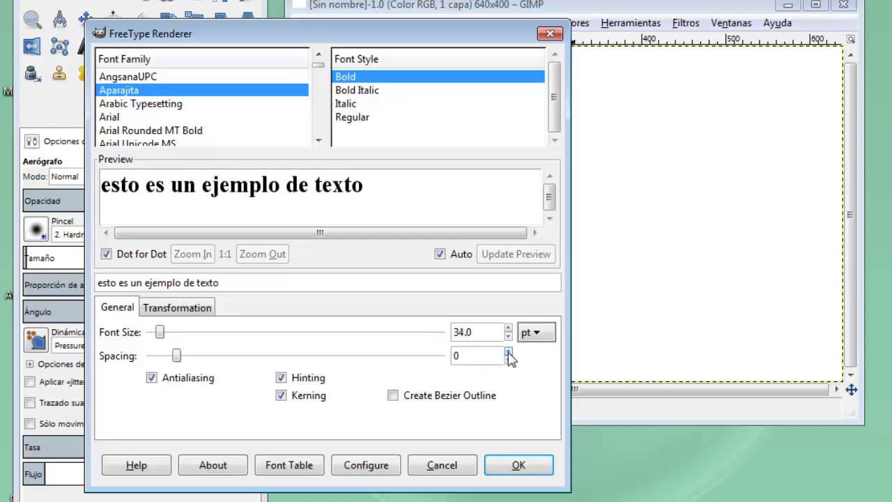
left_click(508, 352)
left_click(509, 352)
left_click(508, 352)
left_click(508, 352)
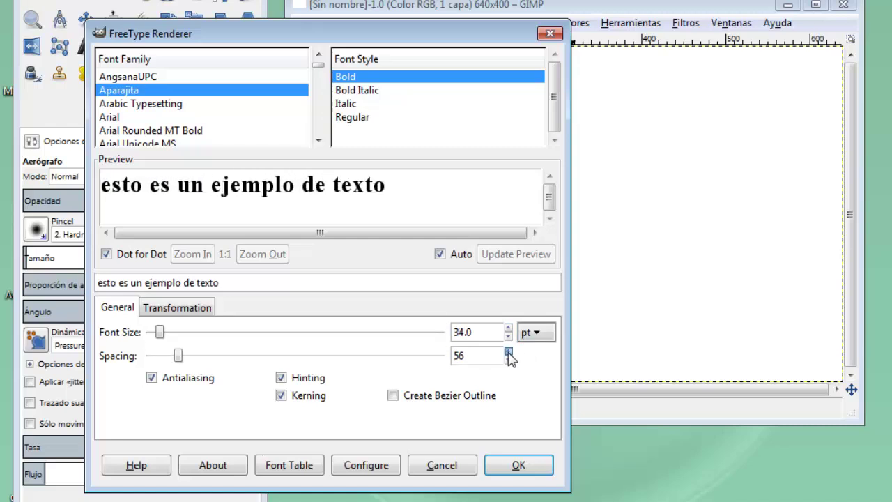
left_click(509, 352)
left_click(508, 351)
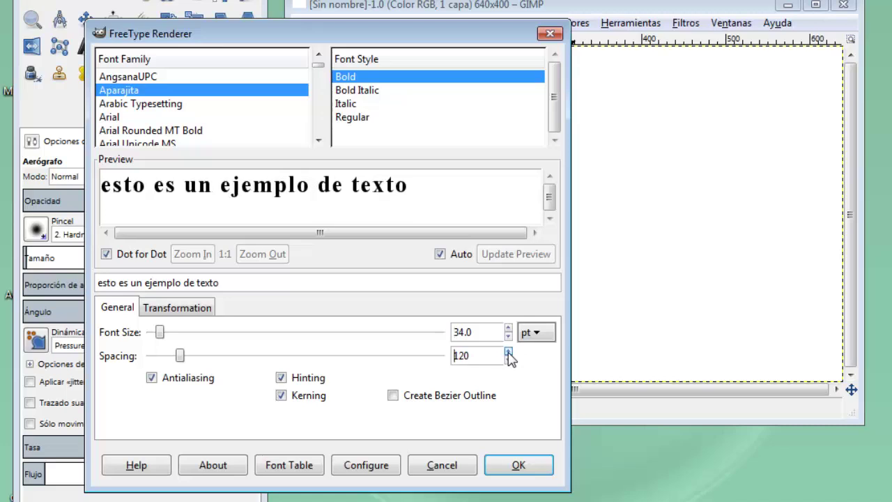
left_click(199, 310)
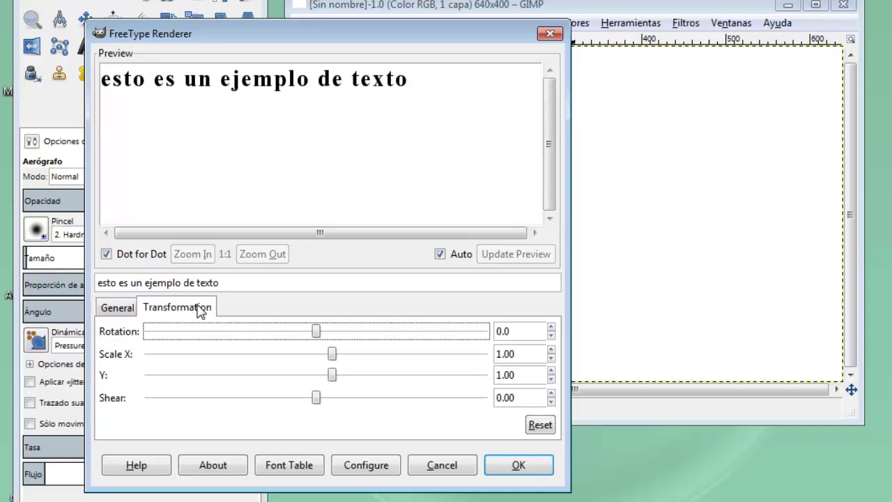
- Set the text scale to X 1.96 and Y 3.57 on the Transformation tab
left_click(551, 351)
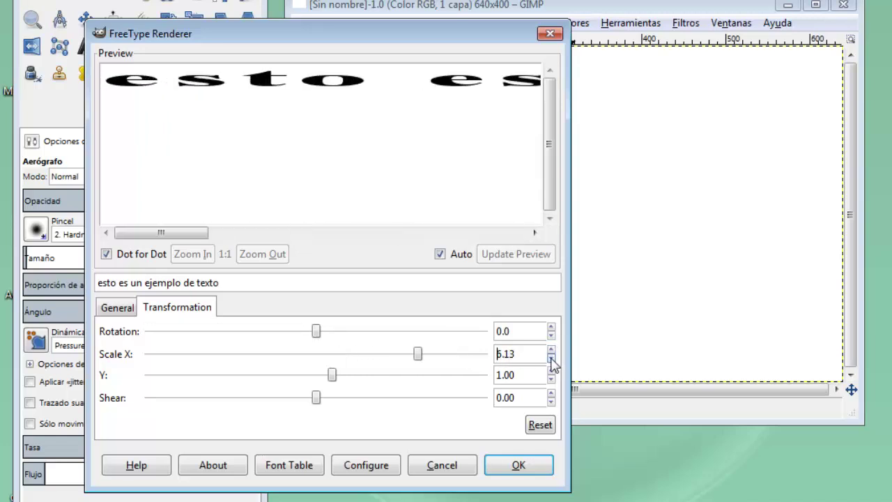
right_click(551, 362)
left_click(551, 350)
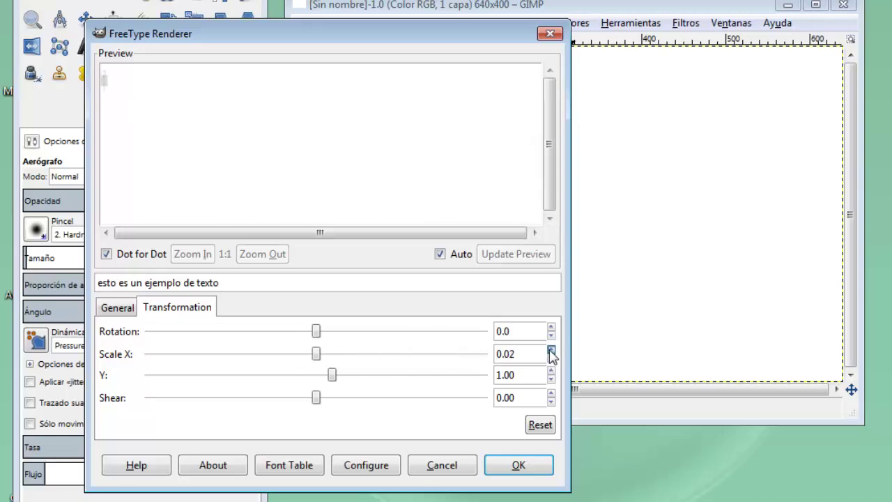
right_click(551, 350)
left_click(551, 358)
left_click(551, 358)
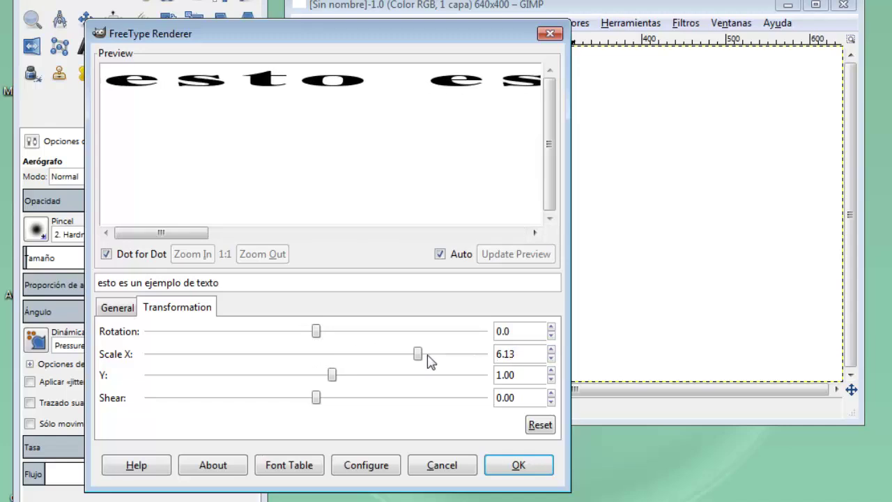
mouse_move(417, 354)
left_mouse_down()
mouse_move(349, 355)
mouse_move(332, 375)
mouse_move(390, 375)
mouse_move(376, 375)
left_mouse_up()
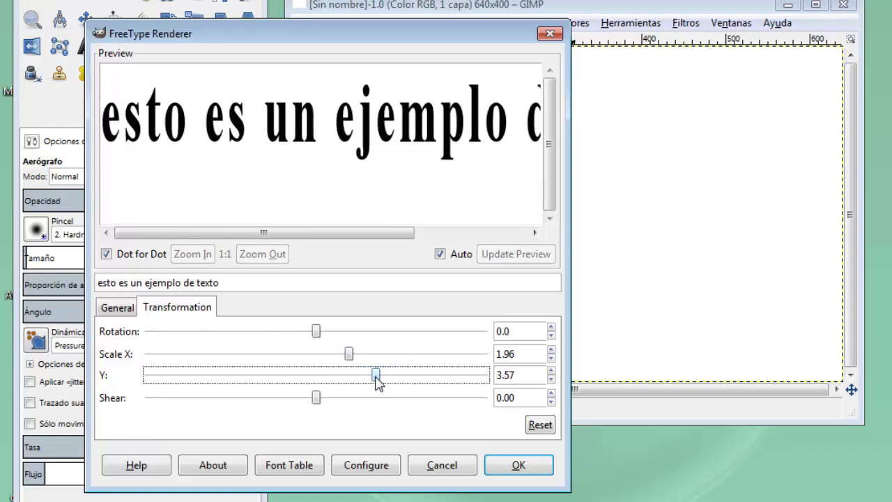
- Apply rotation -11.8 and shear 3.12, then render the text as a new layer
left_click(316, 331)
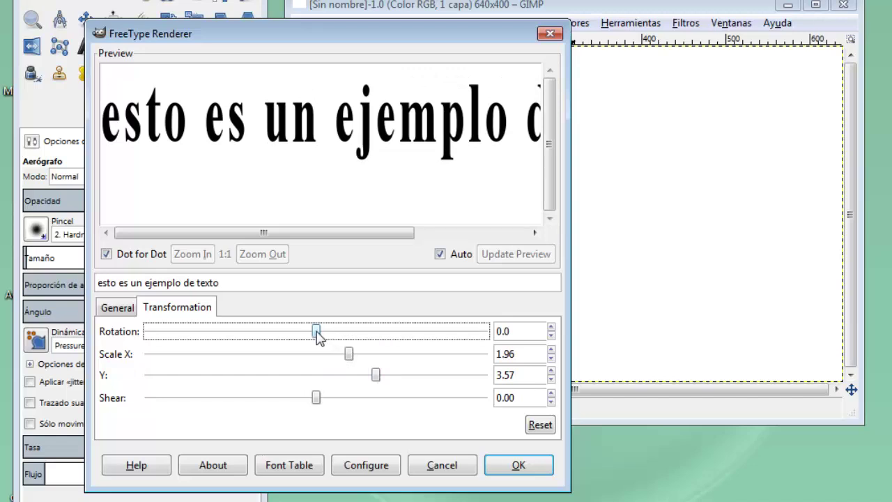
mouse_move(317, 333)
left_mouse_down()
mouse_move(277, 333)
mouse_move(328, 333)
mouse_move(305, 333)
left_mouse_up()
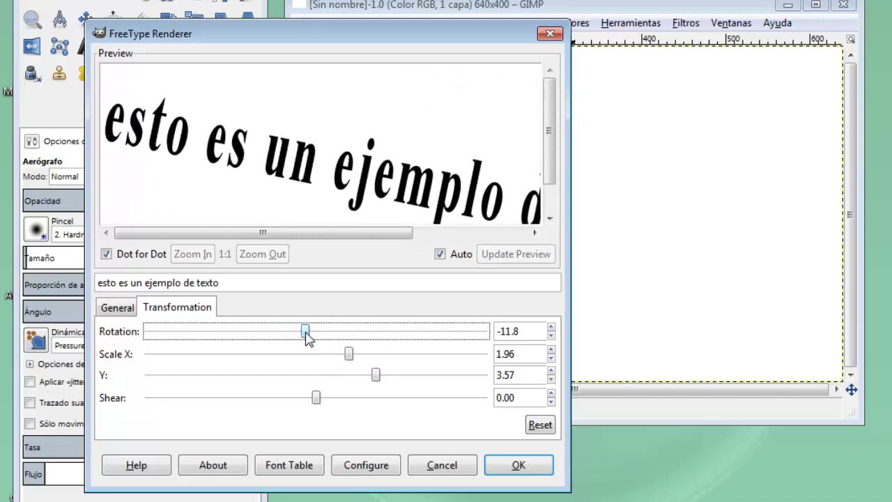
left_click_drag(316, 397, 369, 398)
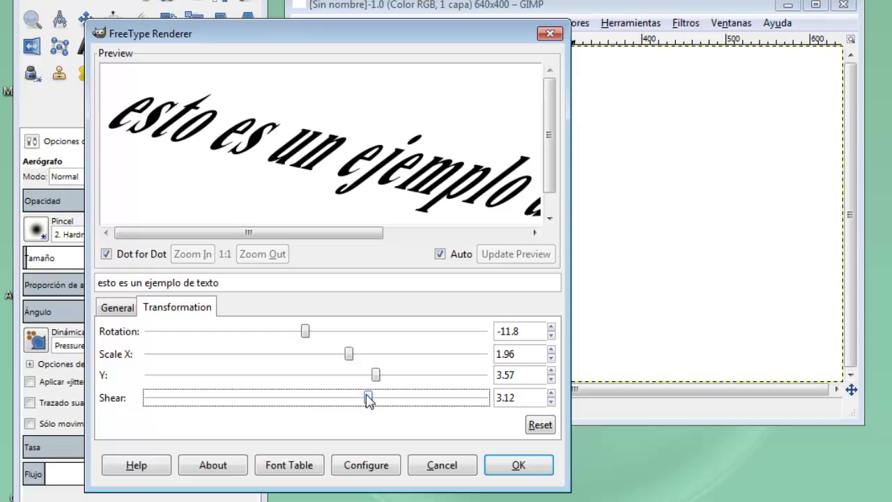
left_click(506, 471)
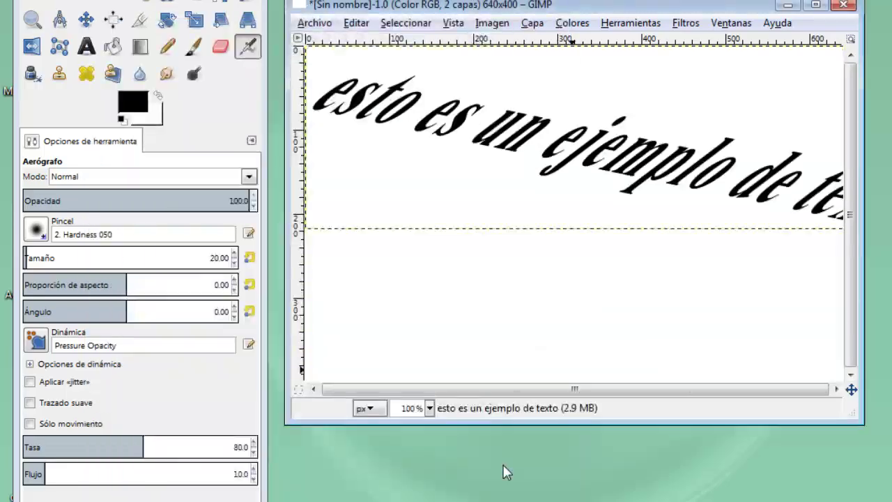